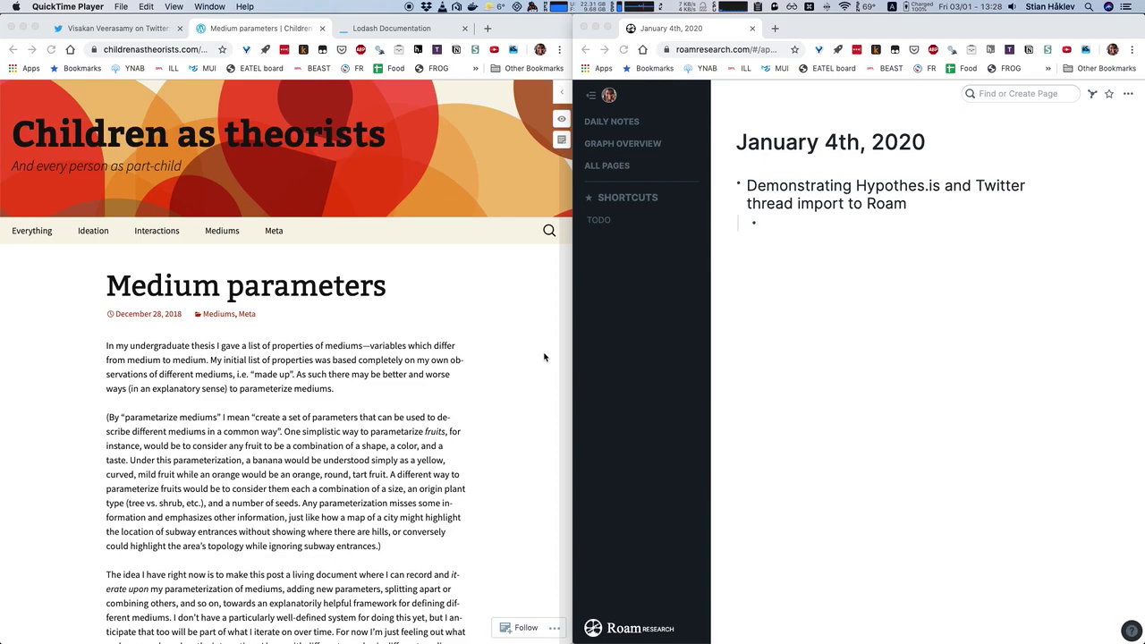
Highlight the article's opening paragraph and the parameterization overview paragraph in Hypothesis
{"action": "left_click", "coordinate": [168, 358]}
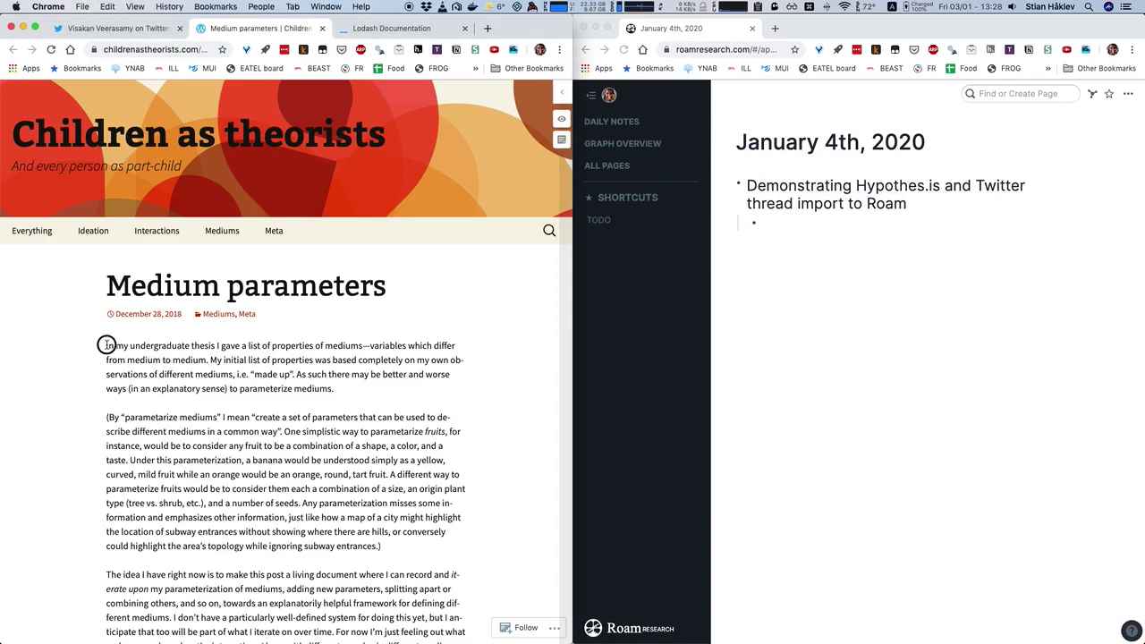
{"action": "mouse_move", "coordinate": [105, 343]}
{"action": "left_mouse_down"}
{"action": "mouse_move", "coordinate": [344, 402]}
{"action": "mouse_move", "coordinate": [347, 393]}
{"action": "left_mouse_up"}
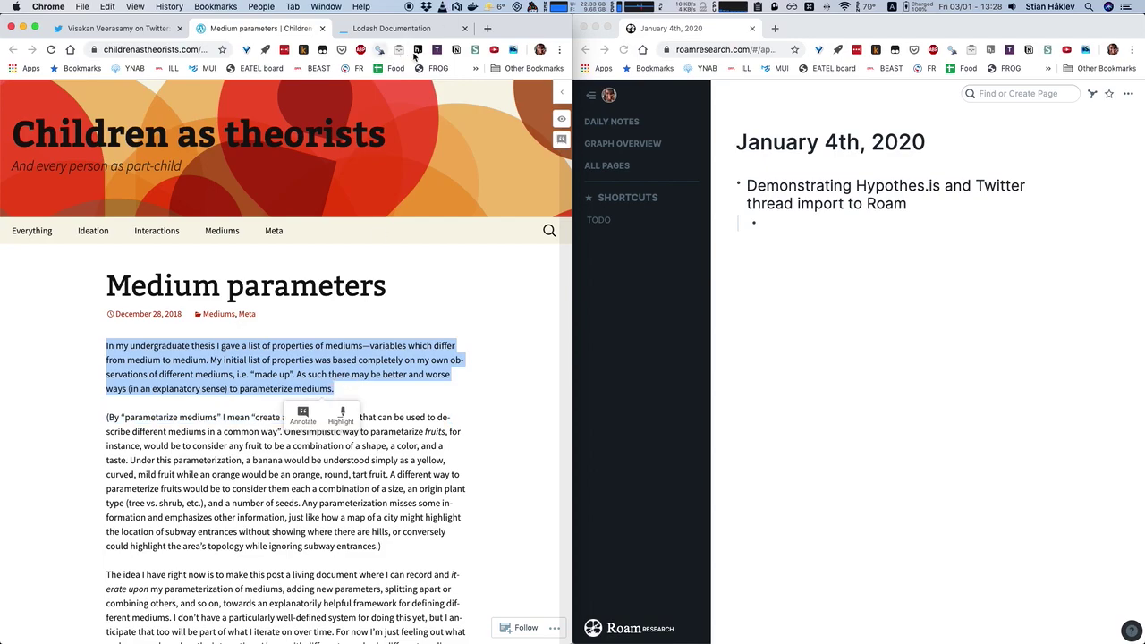
{"action": "left_click", "coordinate": [343, 419]}
{"action": "scroll", "coordinate": [235, 470], "scroll_direction": "down", "scroll_amount": 5}
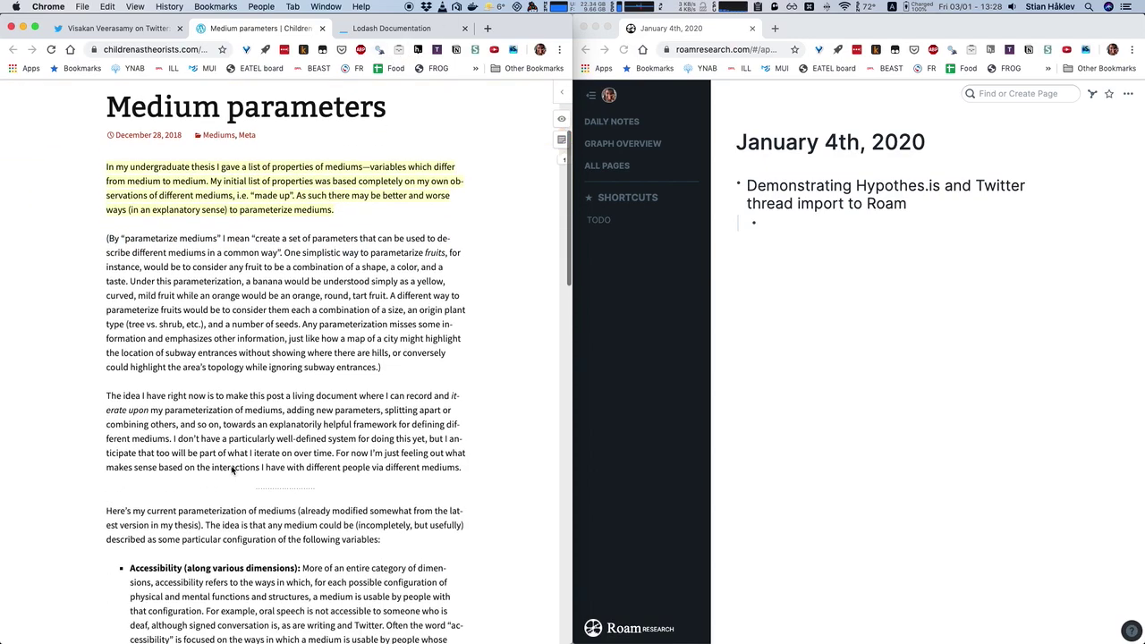
{"action": "scroll", "coordinate": [157, 483], "scroll_direction": "down", "scroll_amount": 2}
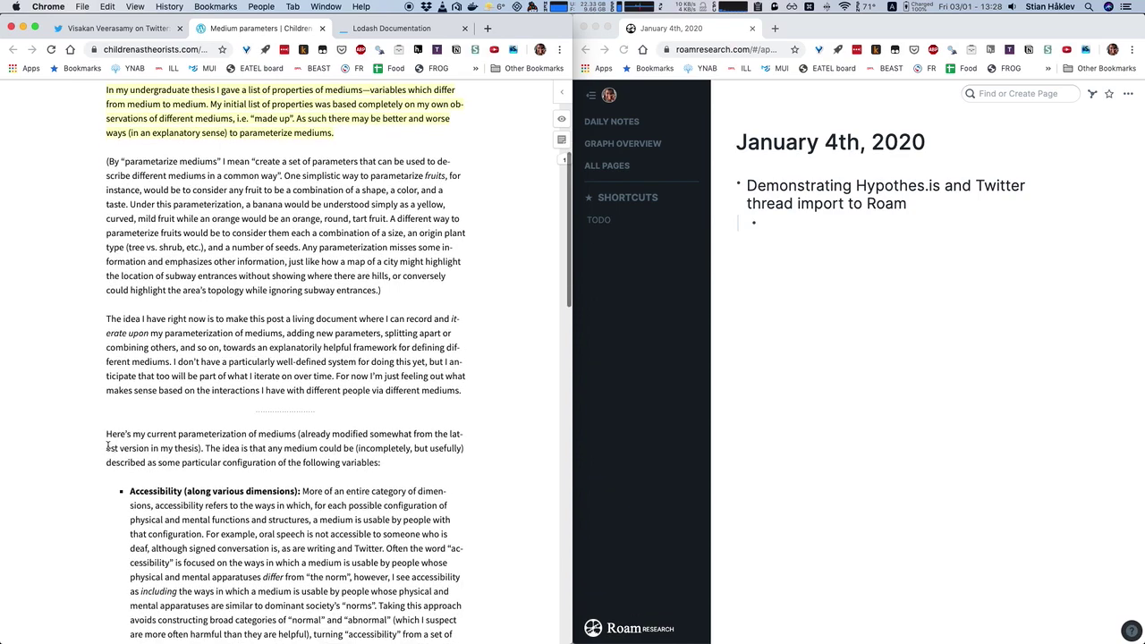
{"action": "left_click_drag", "start_coordinate": [107, 437], "coordinate": [381, 463]}
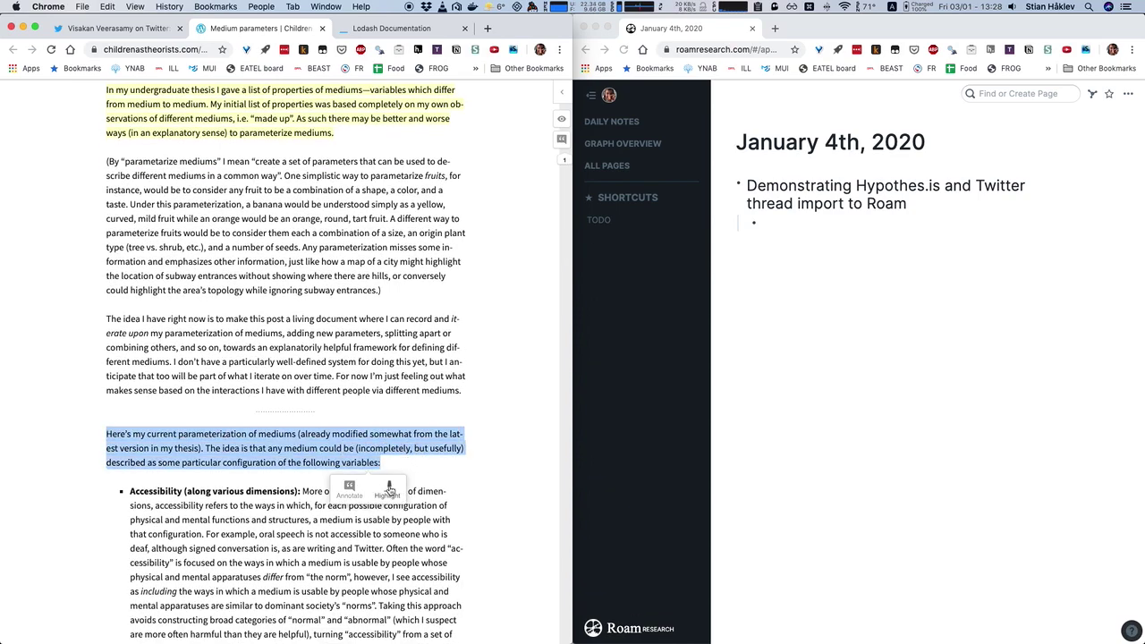
{"action": "left_click", "coordinate": [389, 491]}
Annotate the 'Accessibility (along various dimensions)' heading with the public note 'This is very important'
{"action": "scroll", "coordinate": [385, 488], "scroll_direction": "down", "scroll_amount": 5}
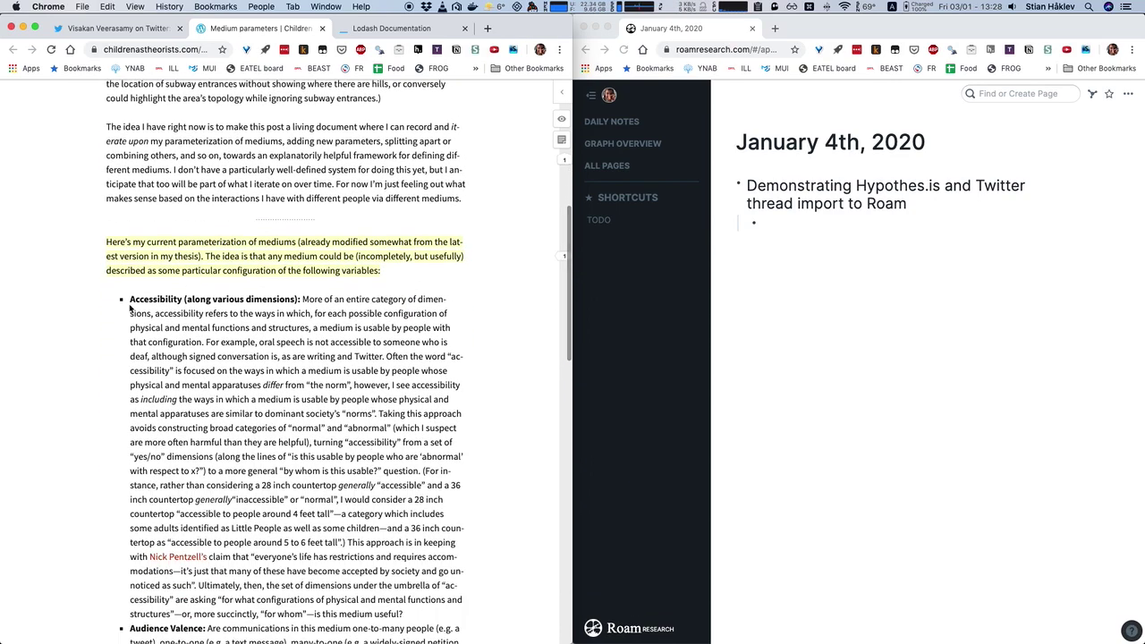
{"action": "mouse_move", "coordinate": [131, 299]}
{"action": "left_mouse_down"}
{"action": "mouse_move", "coordinate": [297, 299]}
{"action": "mouse_move", "coordinate": [131, 294]}
{"action": "left_mouse_up"}
{"action": "left_click", "coordinate": [297, 298]}
{"action": "left_click", "coordinate": [117, 262]}
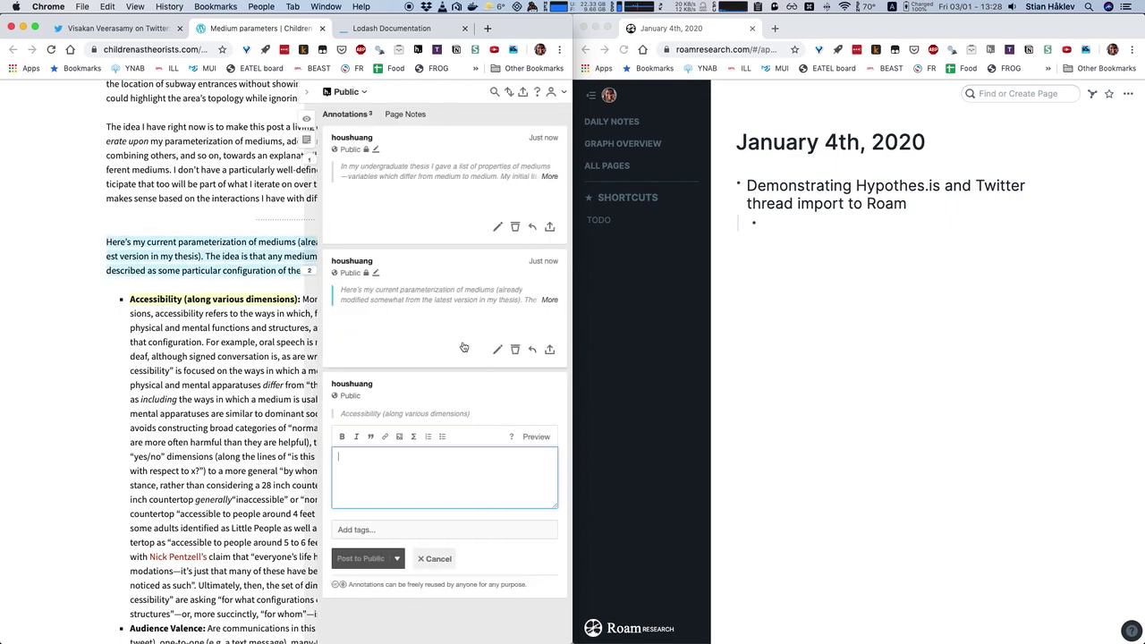
{"action": "type", "text": "This is very i"}
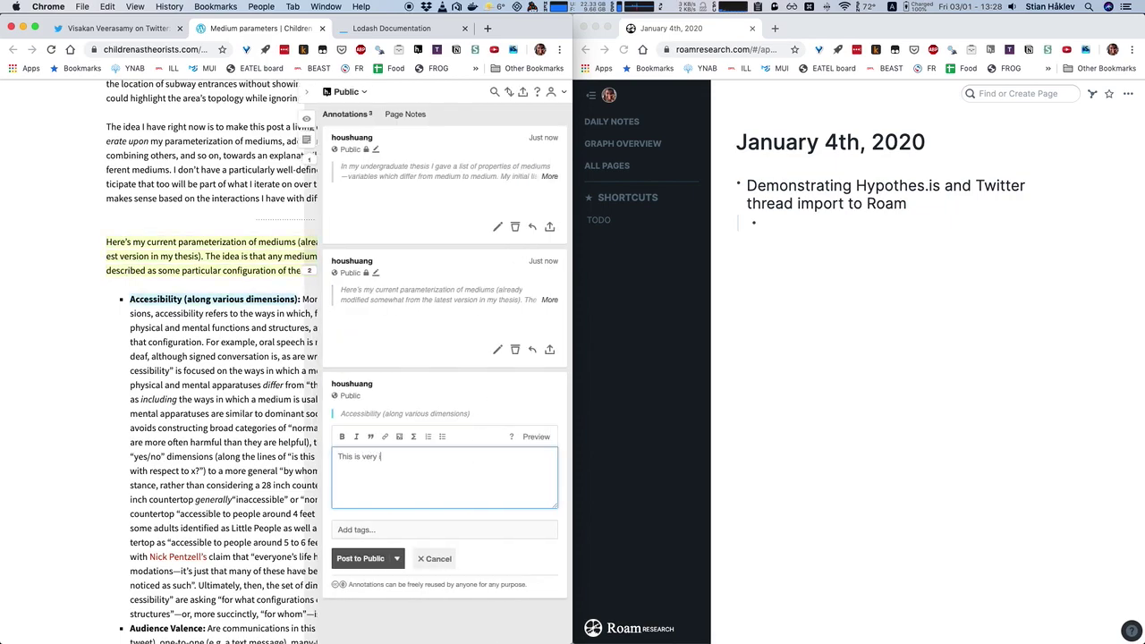
{"action": "type", "text": "mportant"}
{"action": "left_click", "coordinate": [361, 559]}
{"action": "scroll", "coordinate": [371, 565], "scroll_direction": "up", "scroll_amount": 2}
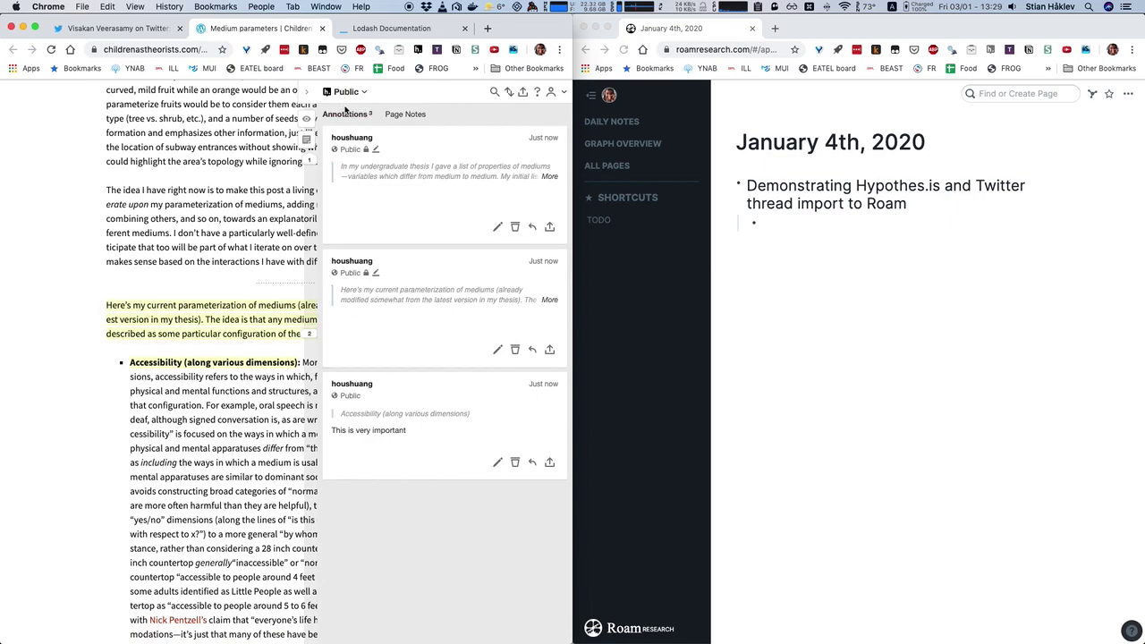
{"action": "left_click", "coordinate": [301, 95]}
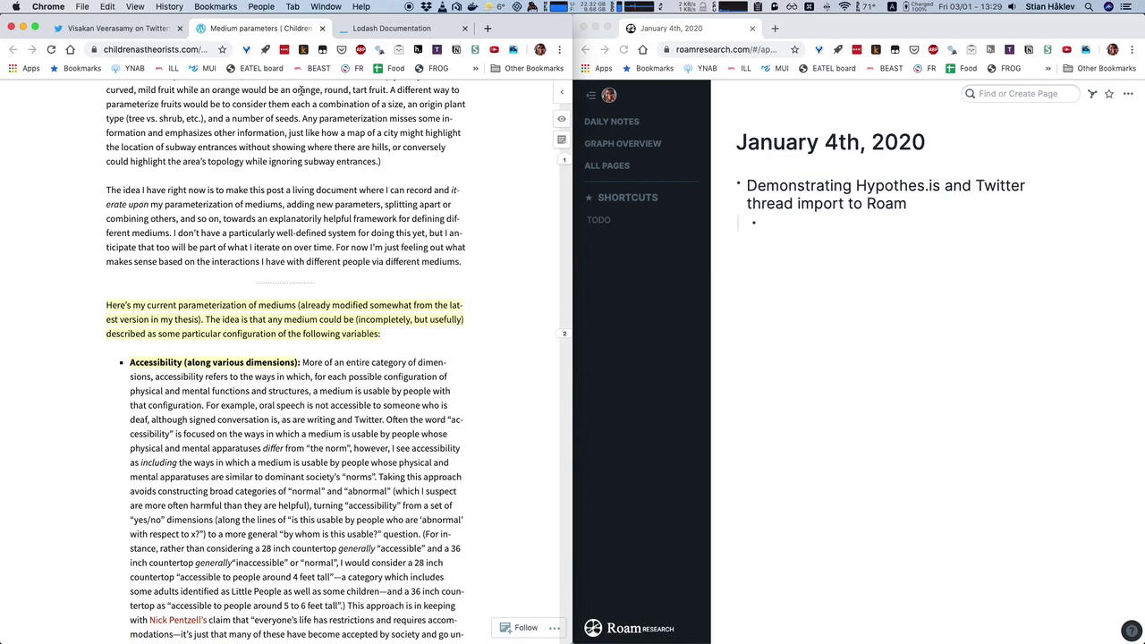
Export the Hypothesis annotations with Ctrl+Alt+H and paste them into the empty daily-page bullet
{"action": "key", "text": "ctrl+alt+h"}
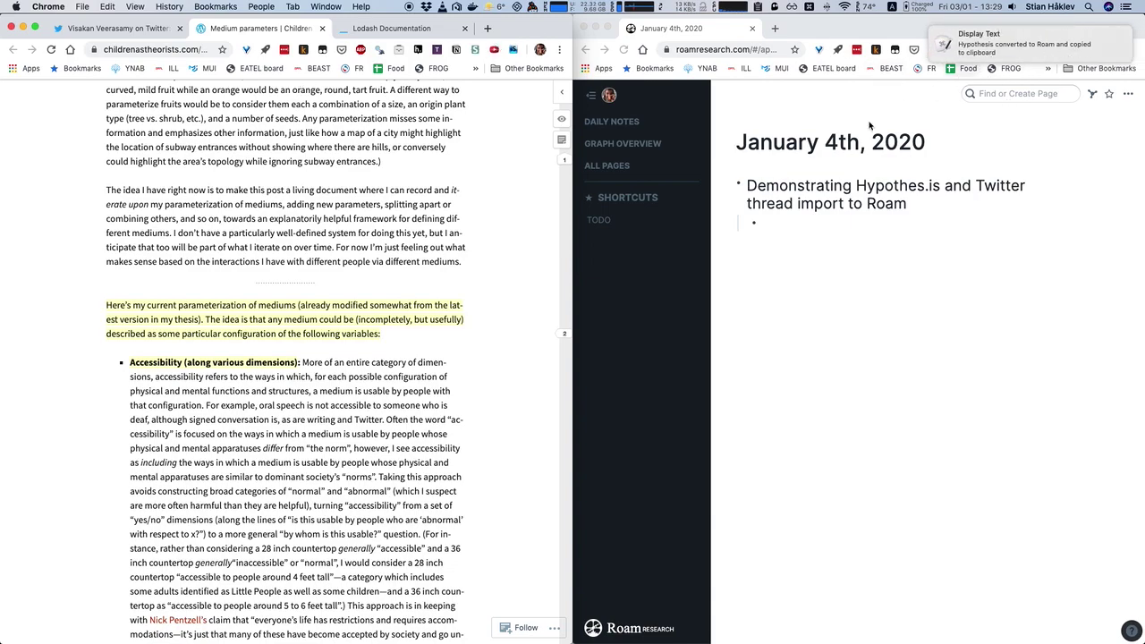
{"action": "left_click", "coordinate": [787, 231]}
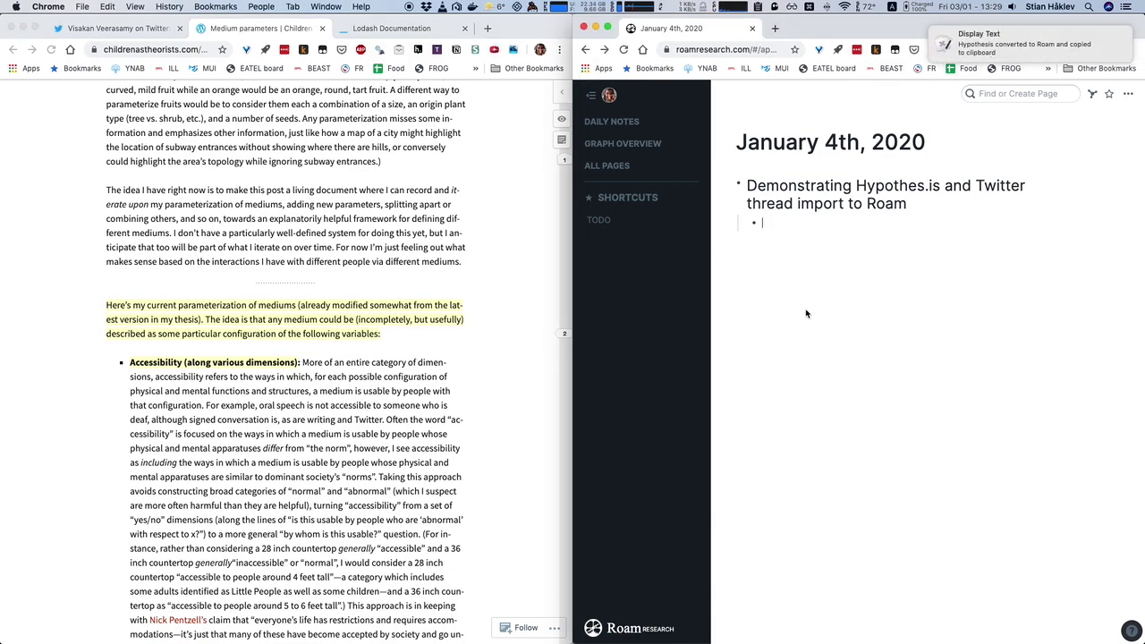
{"action": "key", "text": "super+v"}
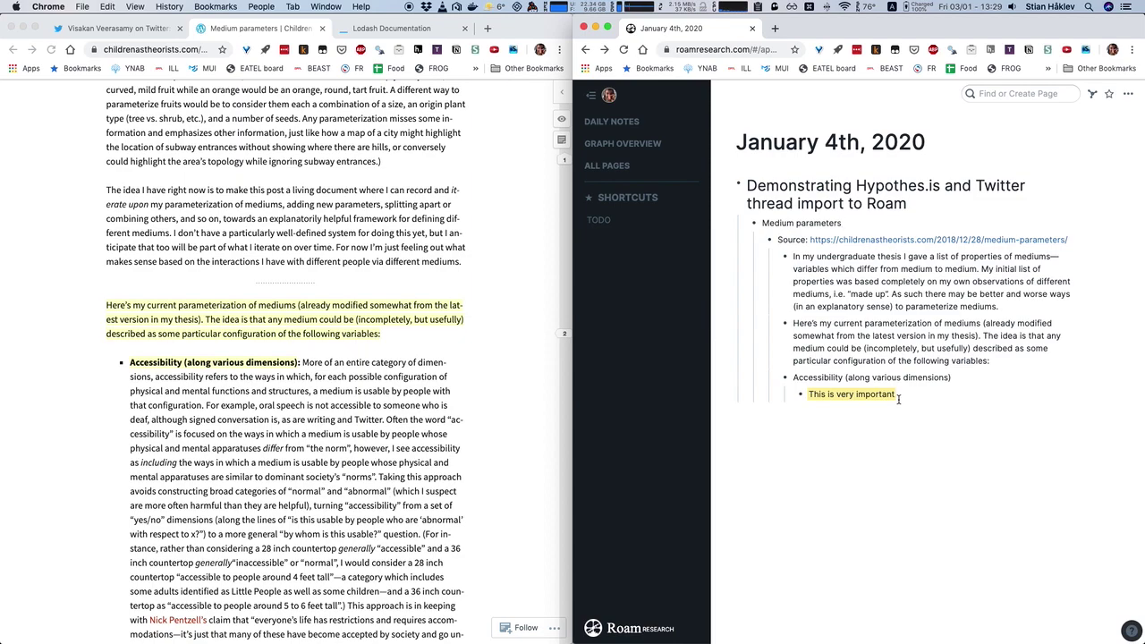
Collapse the Medium parameters block and add a new empty bullet below it
{"action": "left_click", "coordinate": [899, 399]}
{"action": "left_click", "coordinate": [746, 223]}
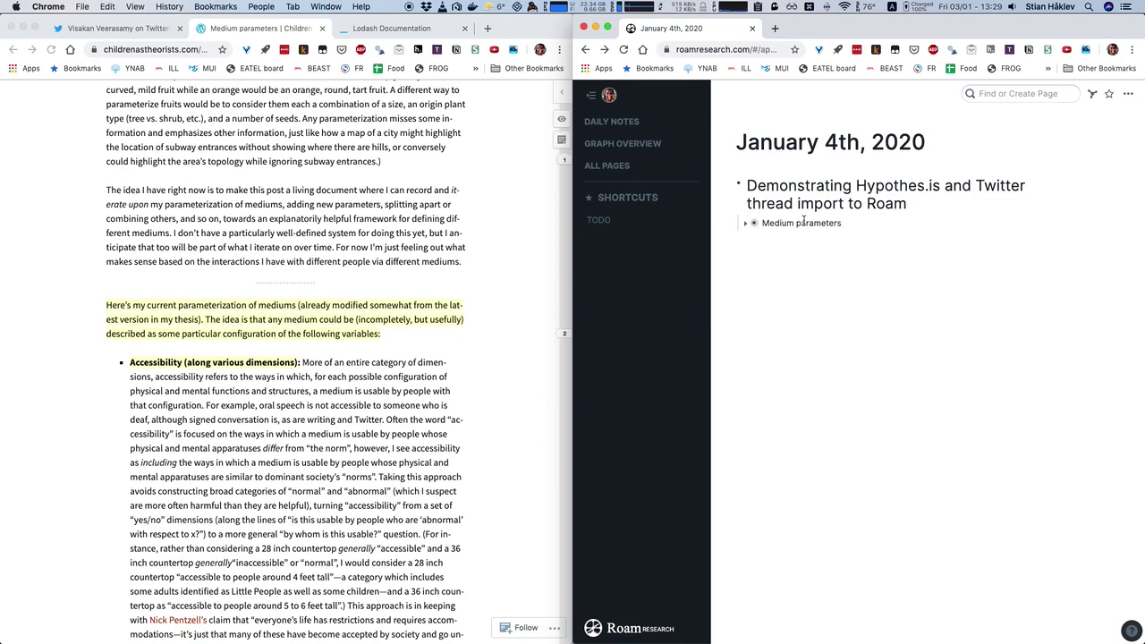
{"action": "left_click", "coordinate": [862, 223]}
{"action": "key", "text": "Return"}
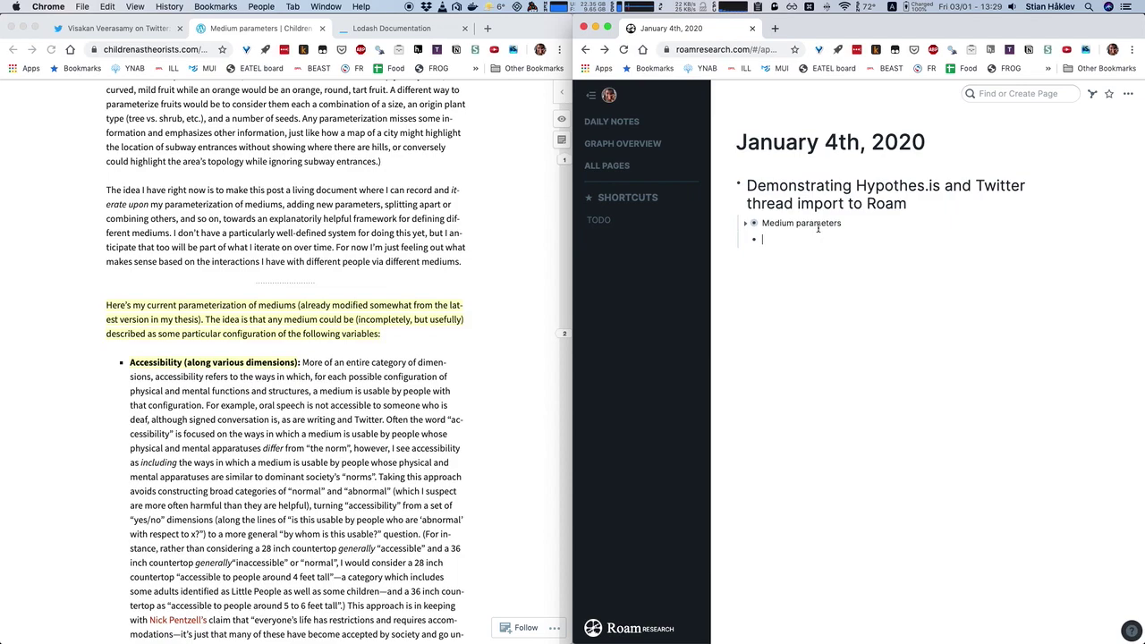
{"action": "left_click", "coordinate": [142, 28]}
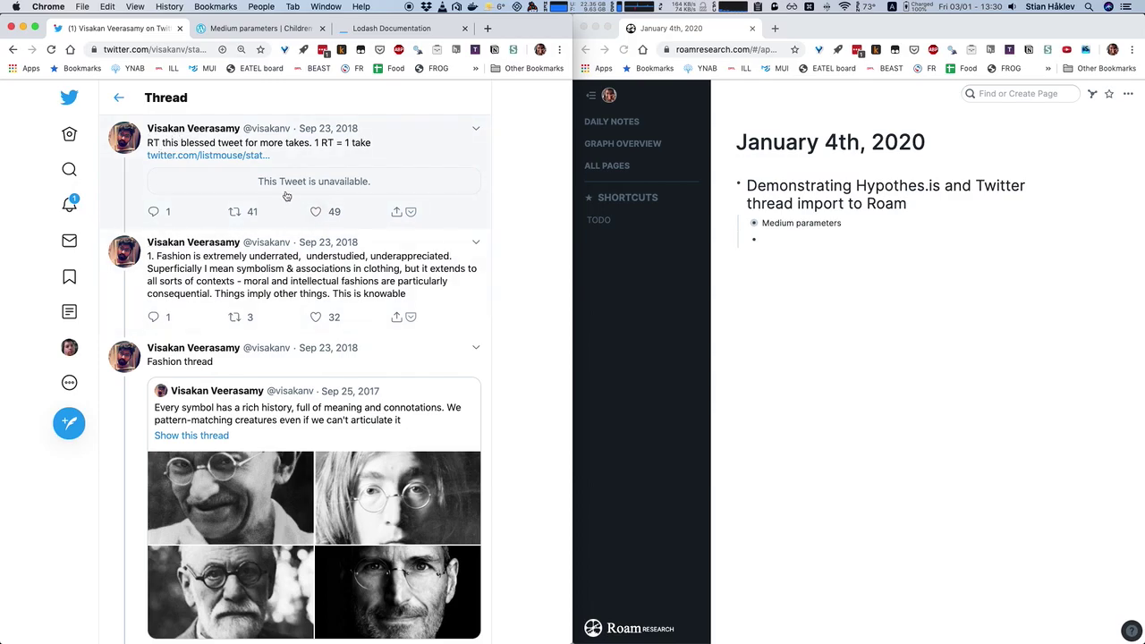
{"action": "scroll", "coordinate": [402, 394], "scroll_direction": "down", "scroll_amount": 15}
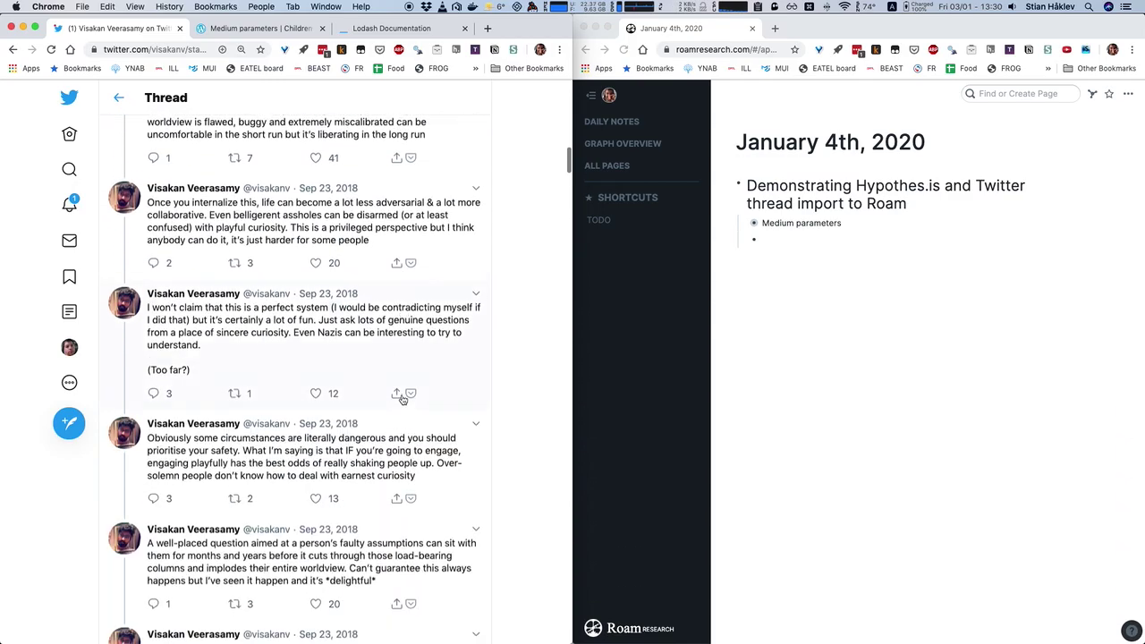
{"action": "scroll", "coordinate": [403, 399], "scroll_direction": "down", "scroll_amount": 15}
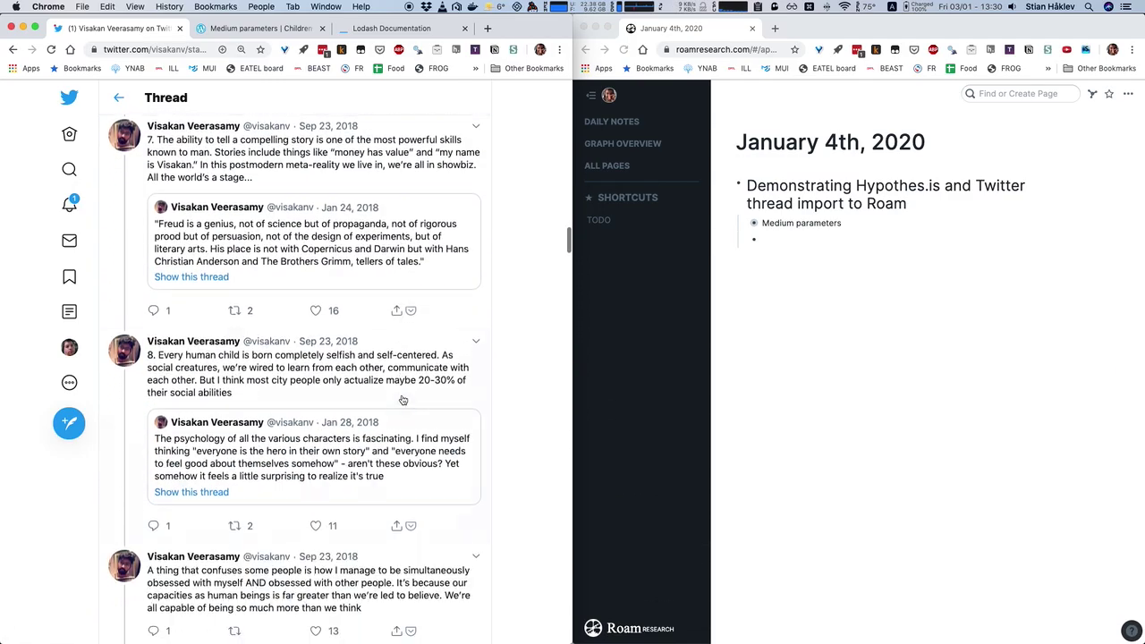
{"action": "scroll", "coordinate": [403, 400], "scroll_direction": "up", "scroll_amount": 10}
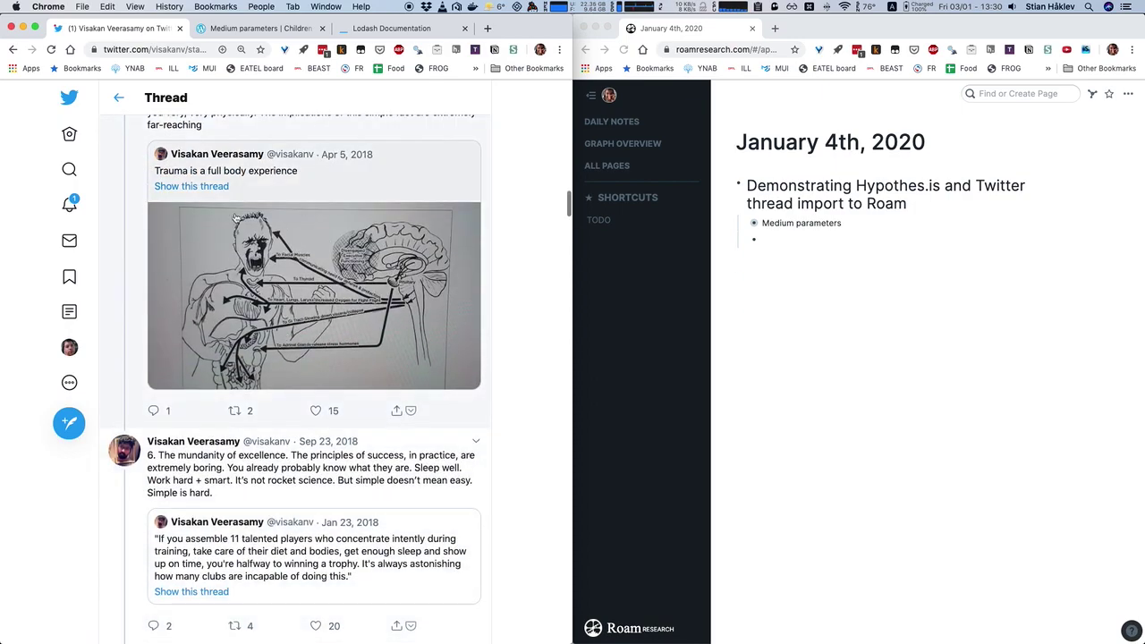
{"action": "scroll", "coordinate": [236, 217], "scroll_direction": "down", "scroll_amount": 6}
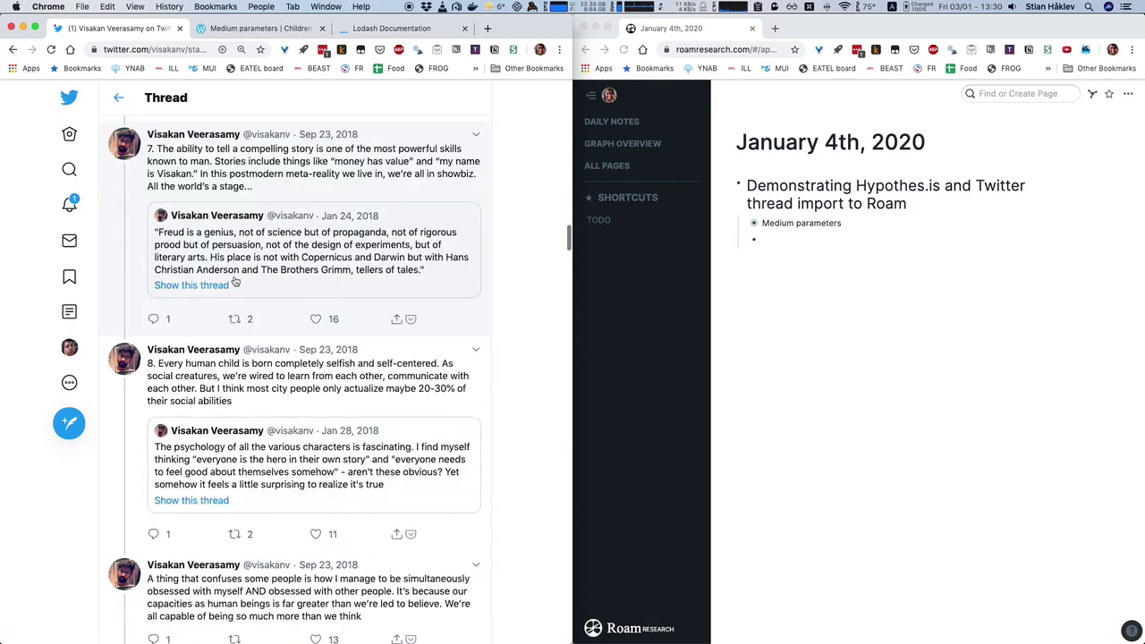
{"action": "scroll", "coordinate": [324, 310], "scroll_direction": "down", "scroll_amount": 20}
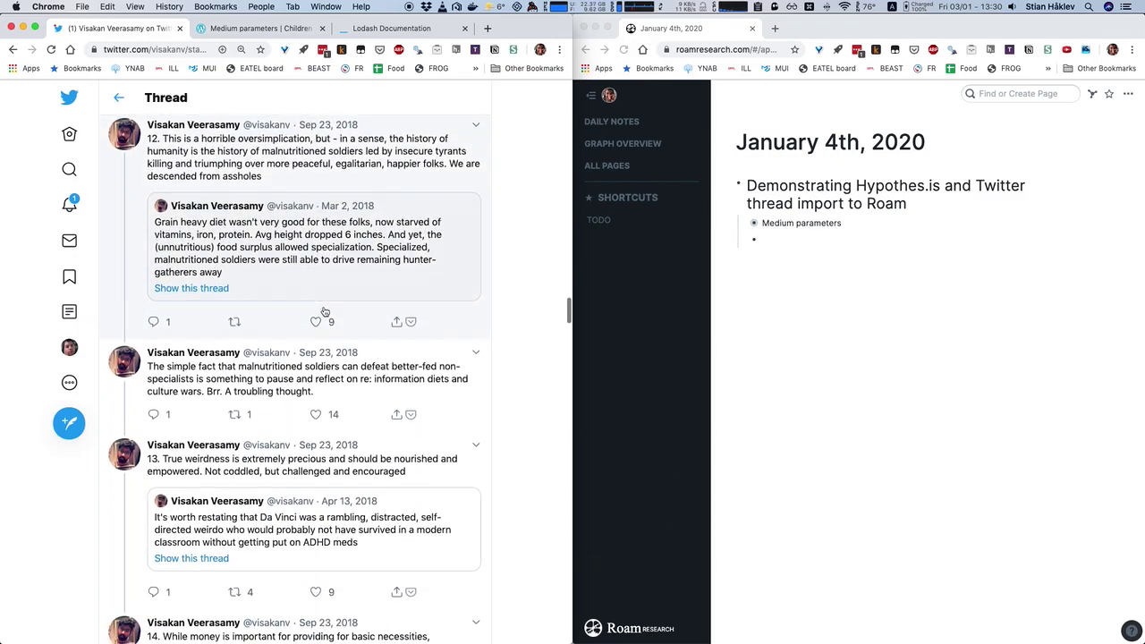
{"action": "scroll", "coordinate": [323, 311], "scroll_direction": "down", "scroll_amount": 20}
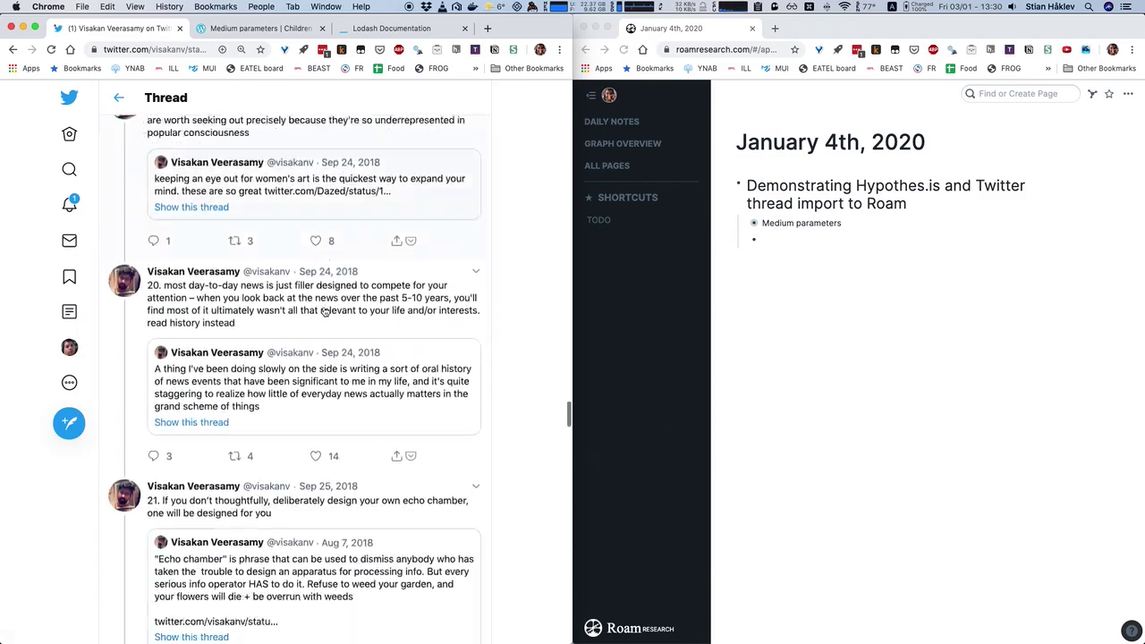
{"action": "scroll", "coordinate": [325, 310], "scroll_direction": "down", "scroll_amount": 20}
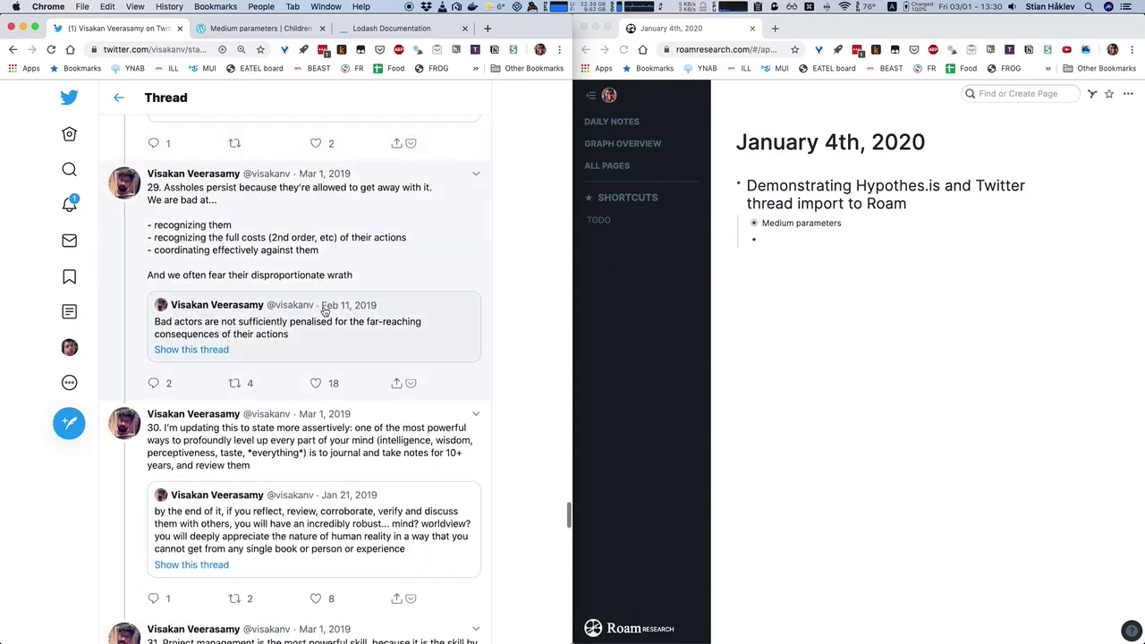
{"action": "scroll", "coordinate": [325, 311], "scroll_direction": "down", "scroll_amount": 20}
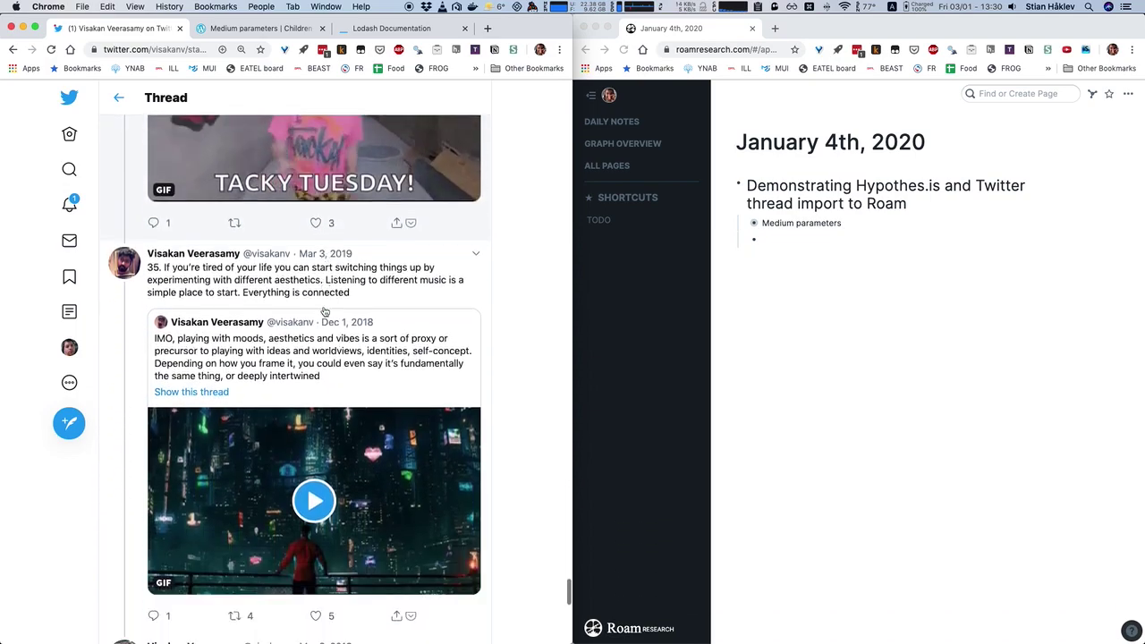
{"action": "scroll", "coordinate": [327, 311], "scroll_direction": "down", "scroll_amount": 4}
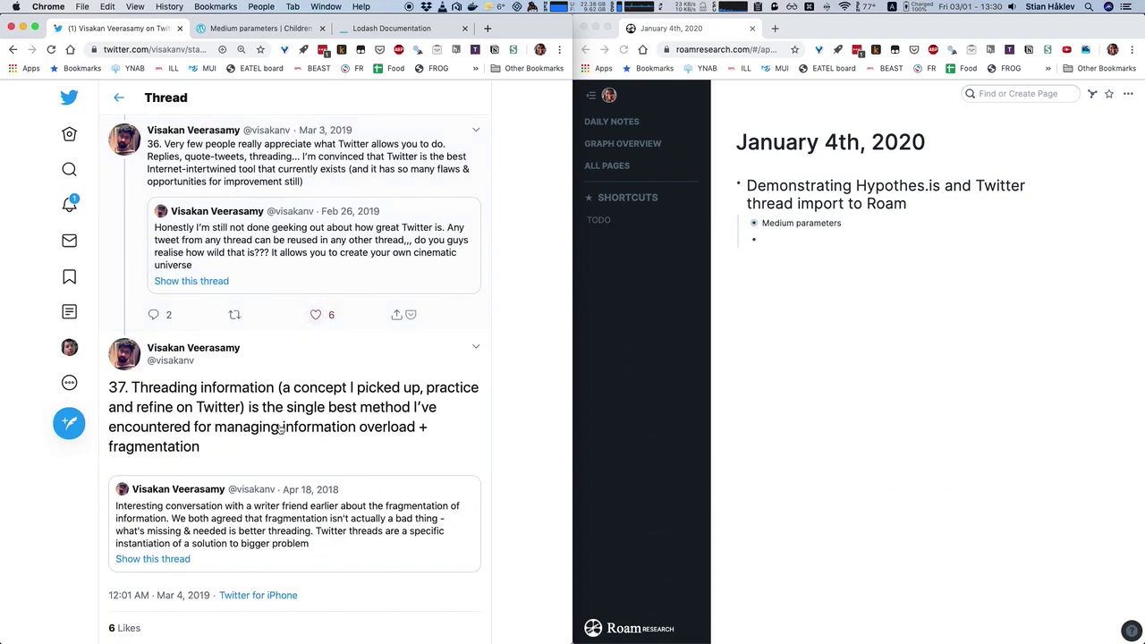
{"action": "scroll", "coordinate": [277, 436], "scroll_direction": "down", "scroll_amount": 2}
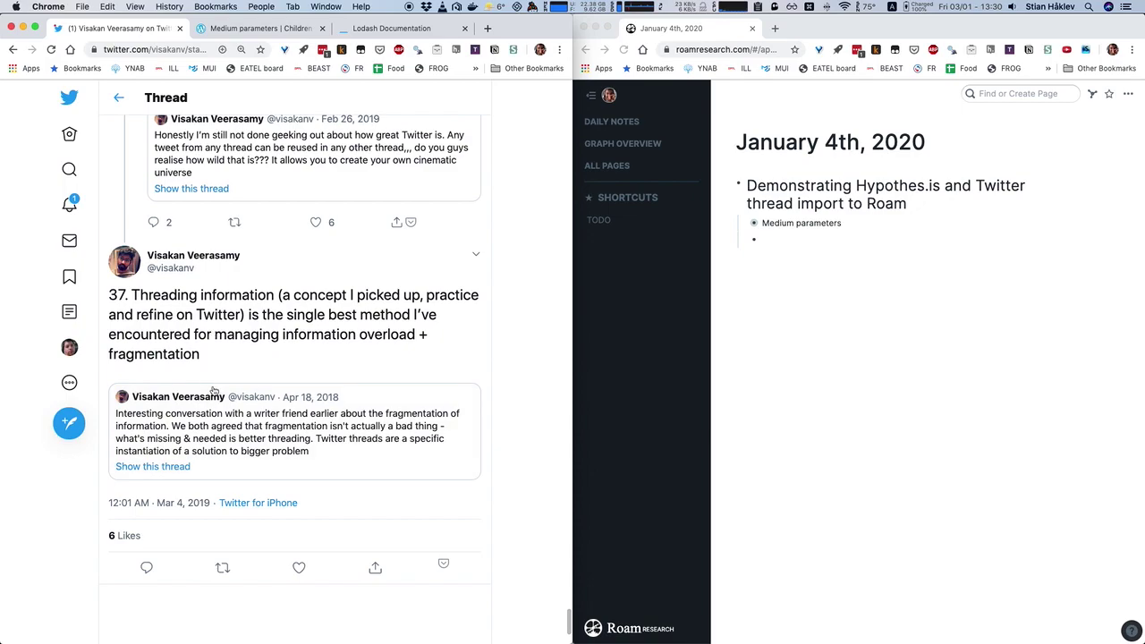
{"action": "mouse_move", "coordinate": [276, 396]}
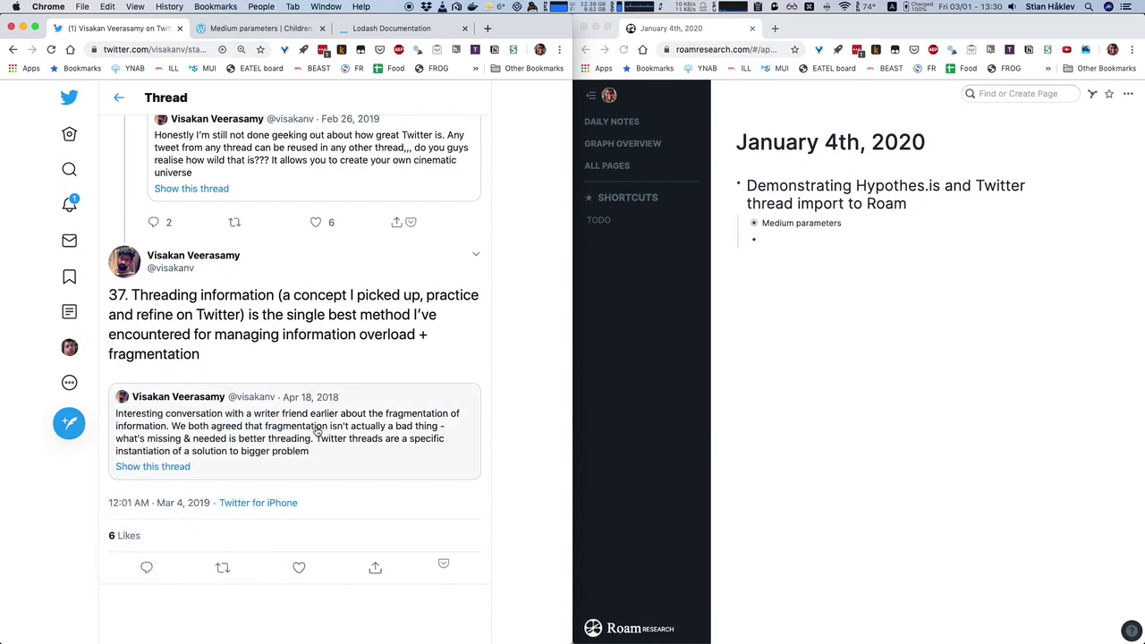
{"action": "mouse_move", "coordinate": [193, 263]}
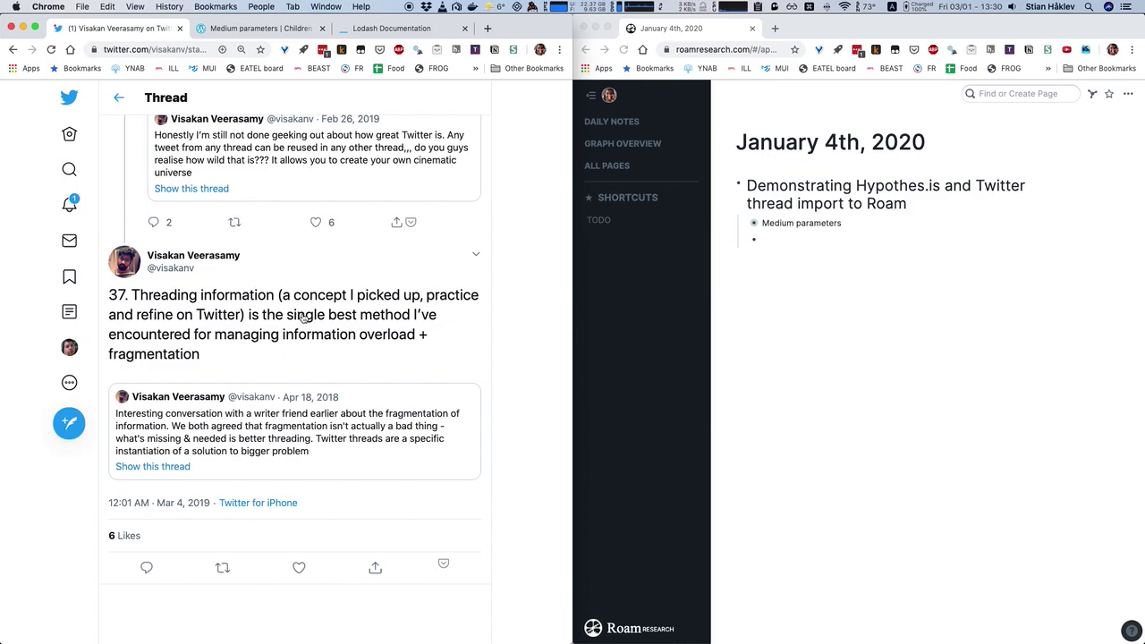
{"action": "scroll", "coordinate": [235, 295], "scroll_direction": "up", "scroll_amount": 3}
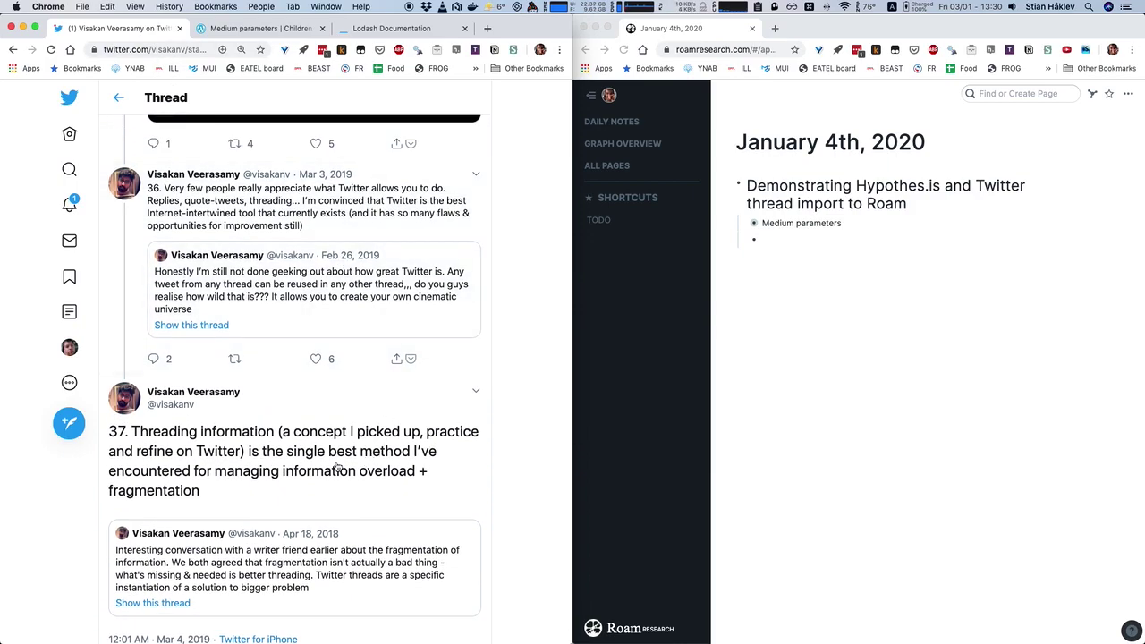
{"action": "scroll", "coordinate": [371, 440], "scroll_direction": "down", "scroll_amount": 1}
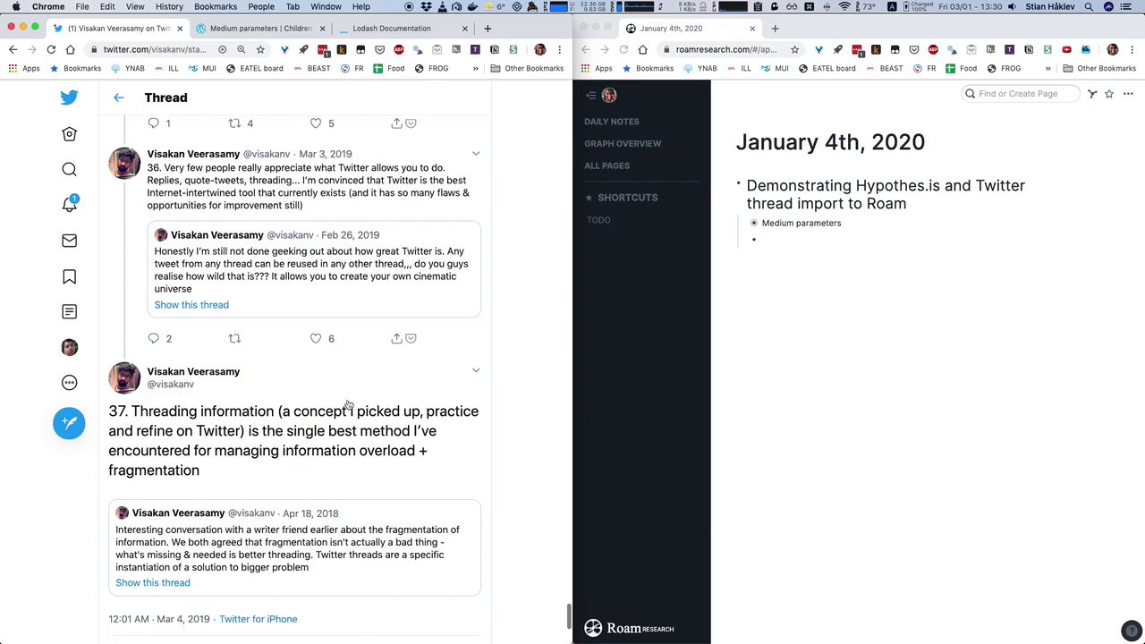
{"action": "scroll", "coordinate": [366, 419], "scroll_direction": "down", "scroll_amount": 1}
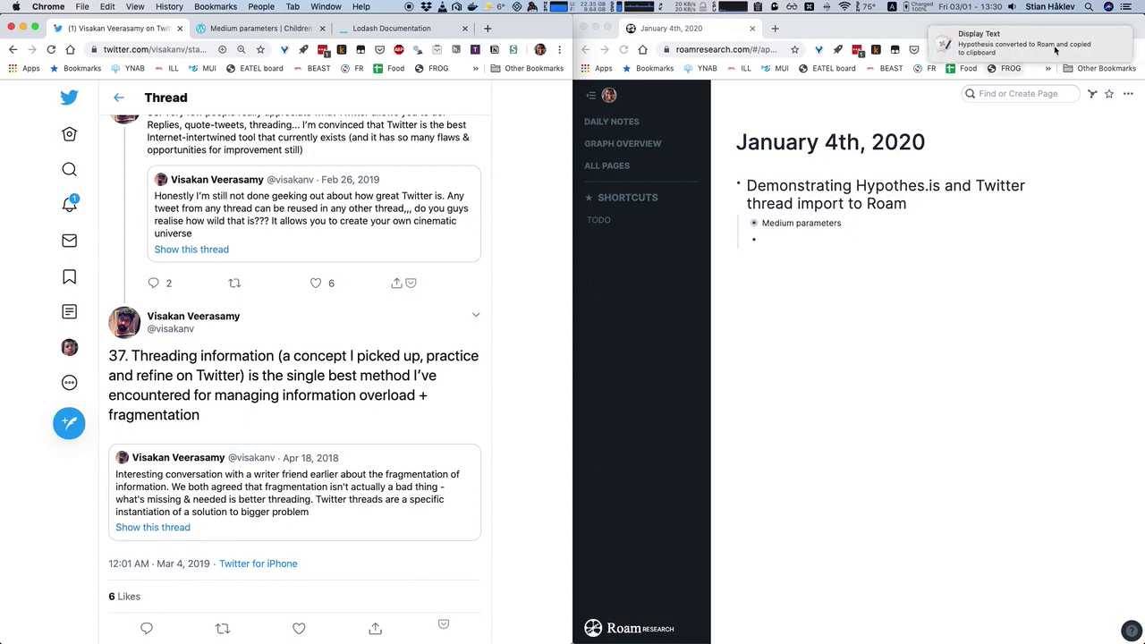
Paste the converted September 23rd, 2018 Twitter thread into the empty bullet below Medium parameters
{"action": "left_click", "coordinate": [775, 241]}
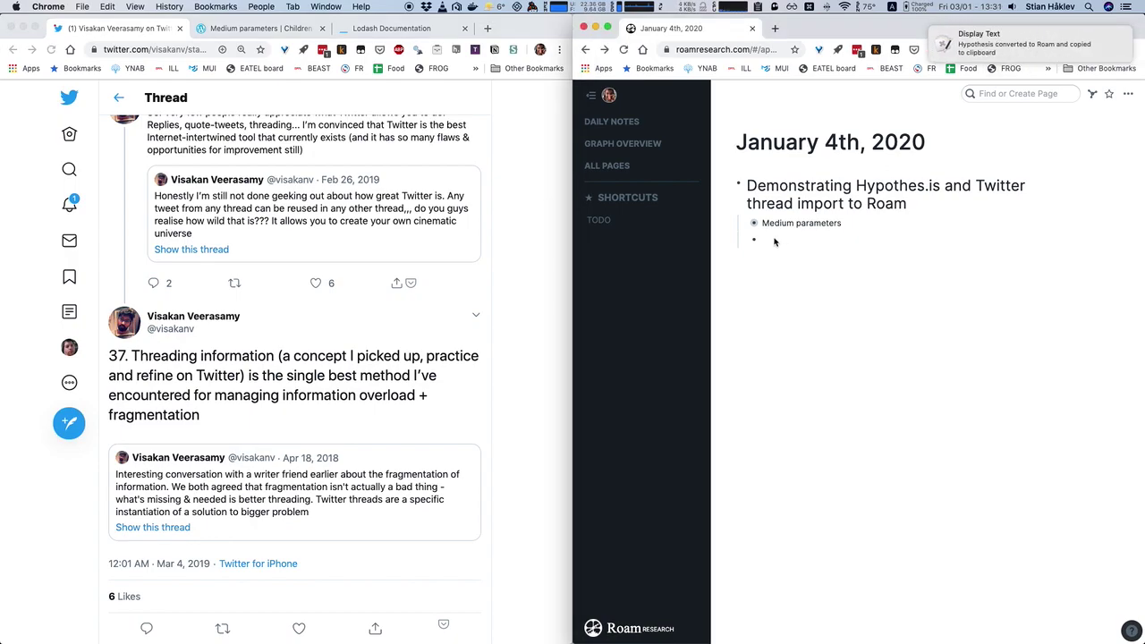
{"action": "key", "text": "super+v"}
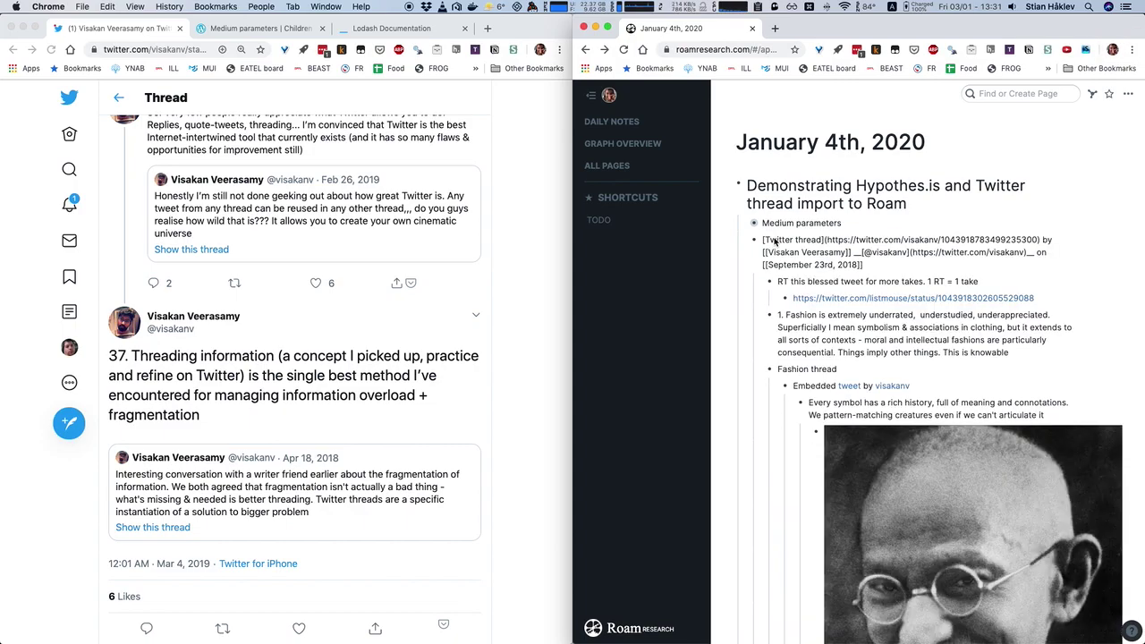
{"action": "left_click", "coordinate": [875, 323]}
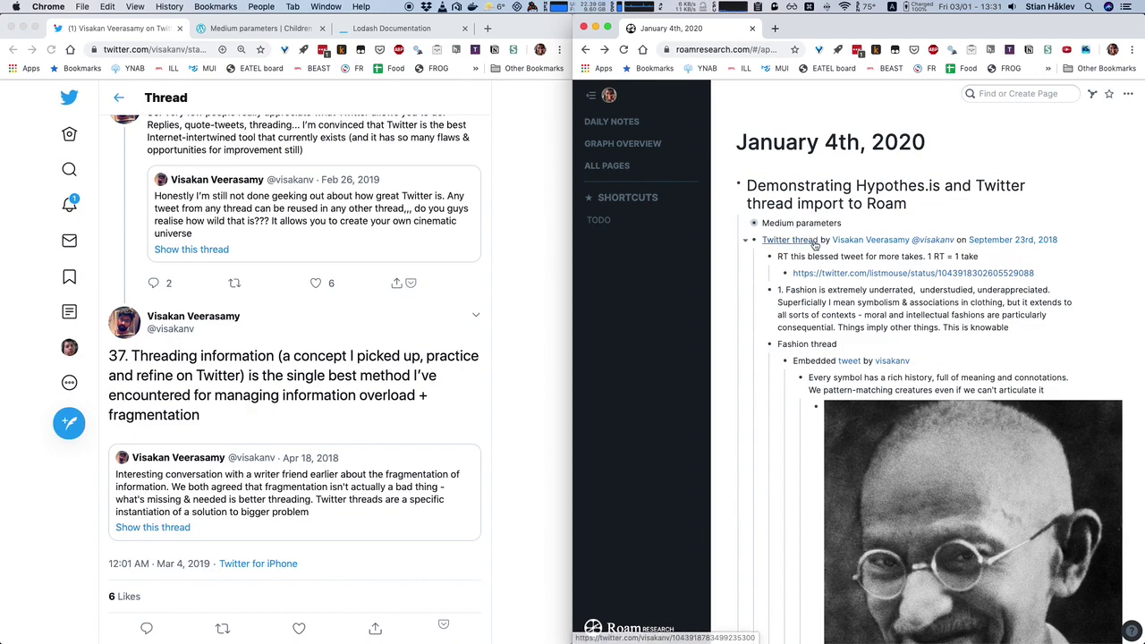
{"action": "scroll", "coordinate": [815, 246], "scroll_direction": "down", "scroll_amount": 1}
{"action": "scroll", "coordinate": [816, 246], "scroll_direction": "down", "scroll_amount": 5}
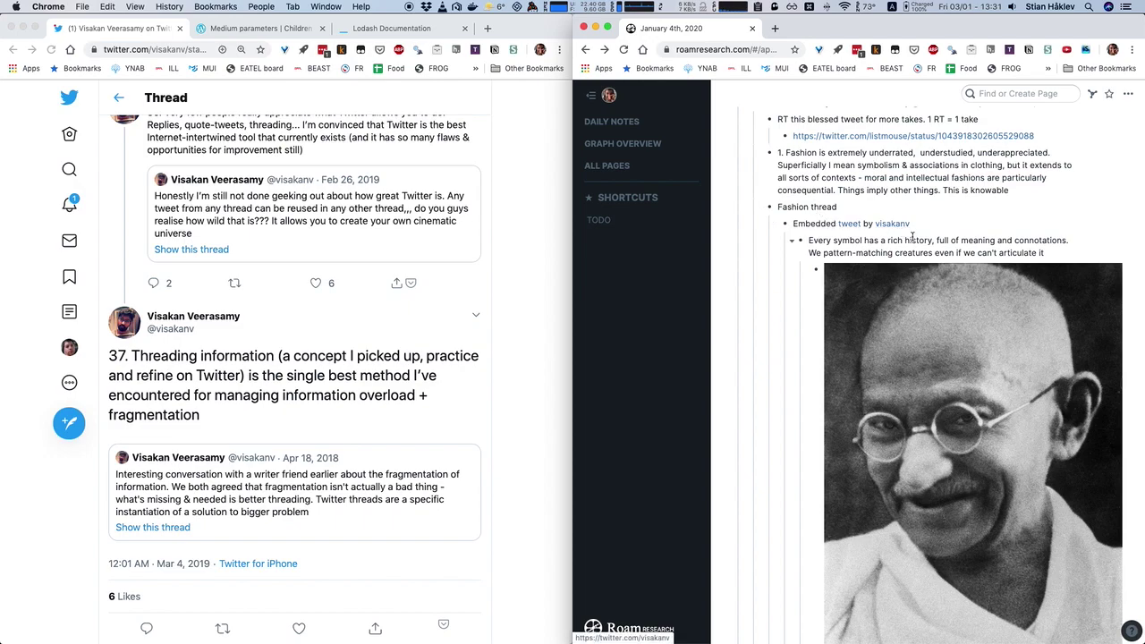
{"action": "scroll", "coordinate": [888, 246], "scroll_direction": "down", "scroll_amount": 1}
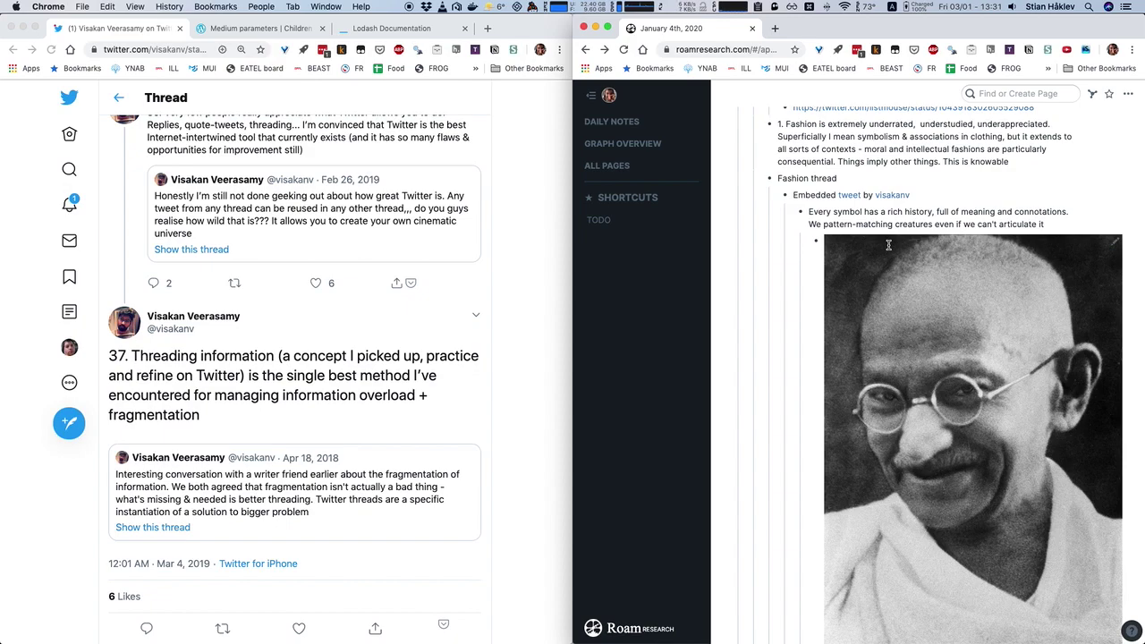
{"action": "scroll", "coordinate": [894, 229], "scroll_direction": "down", "scroll_amount": 3}
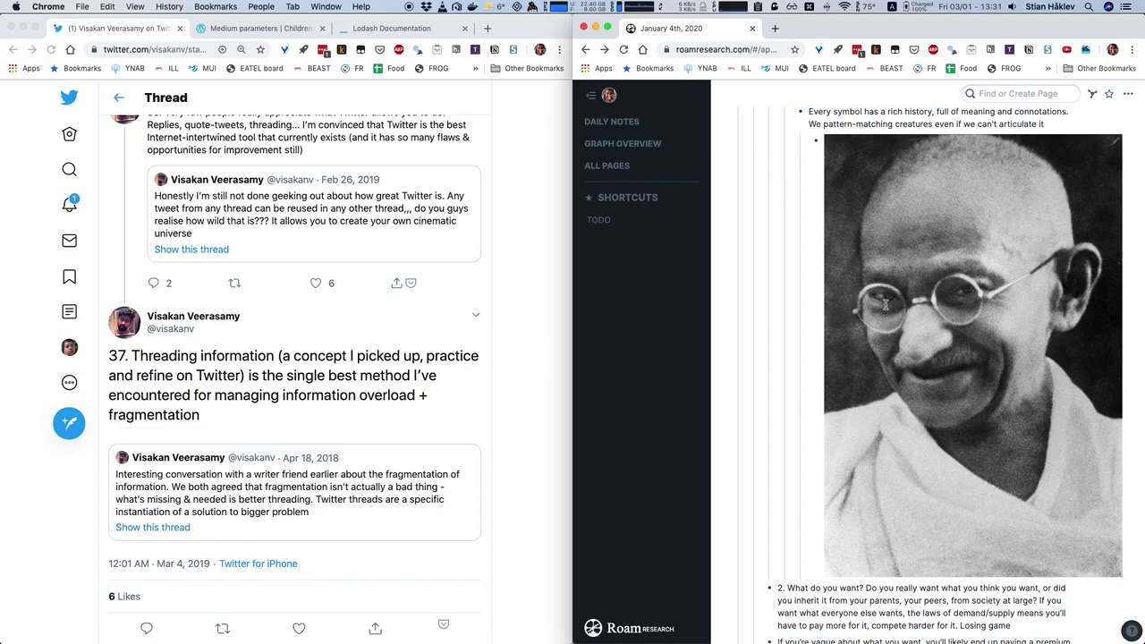
{"action": "scroll", "coordinate": [970, 304], "scroll_direction": "down", "scroll_amount": 15}
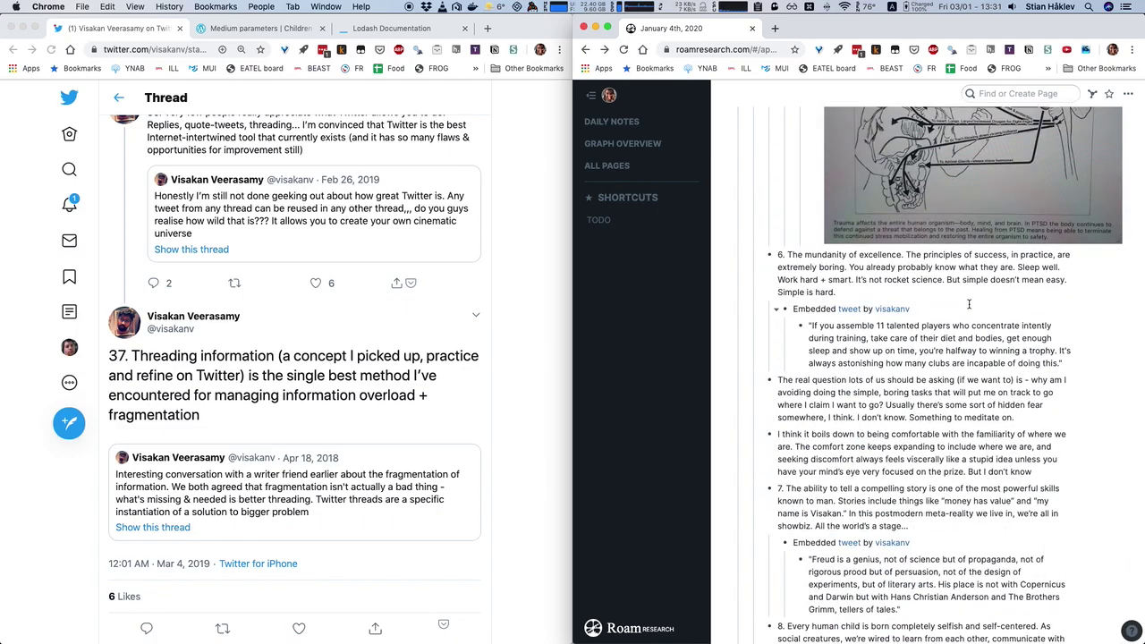
{"action": "scroll", "coordinate": [912, 188], "scroll_direction": "down", "scroll_amount": 20}
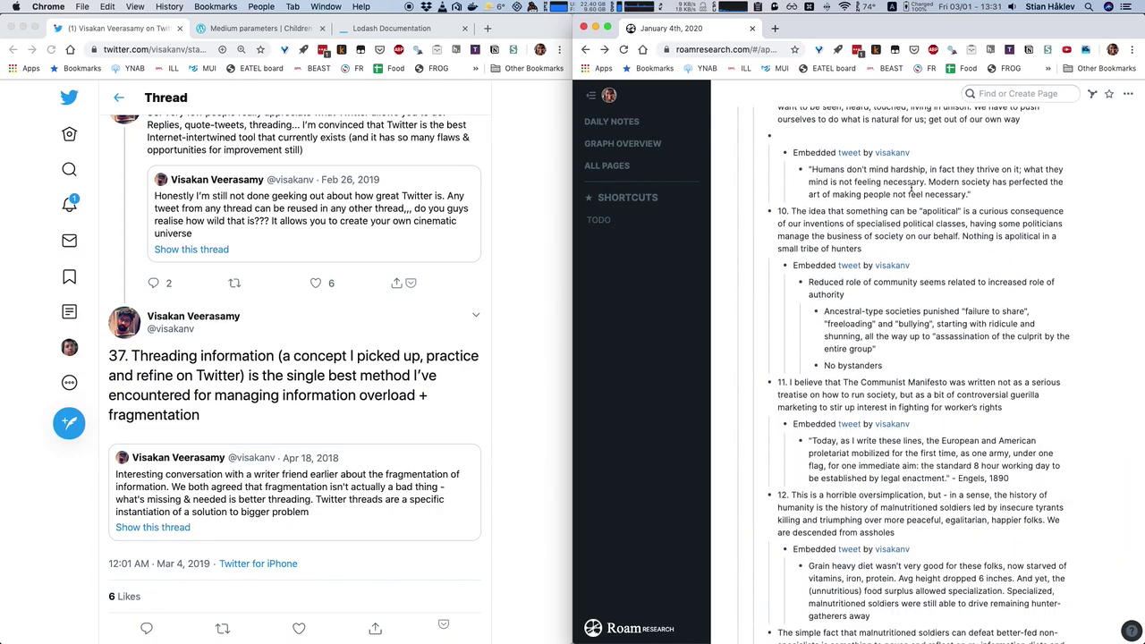
{"action": "scroll", "coordinate": [912, 188], "scroll_direction": "down", "scroll_amount": 15}
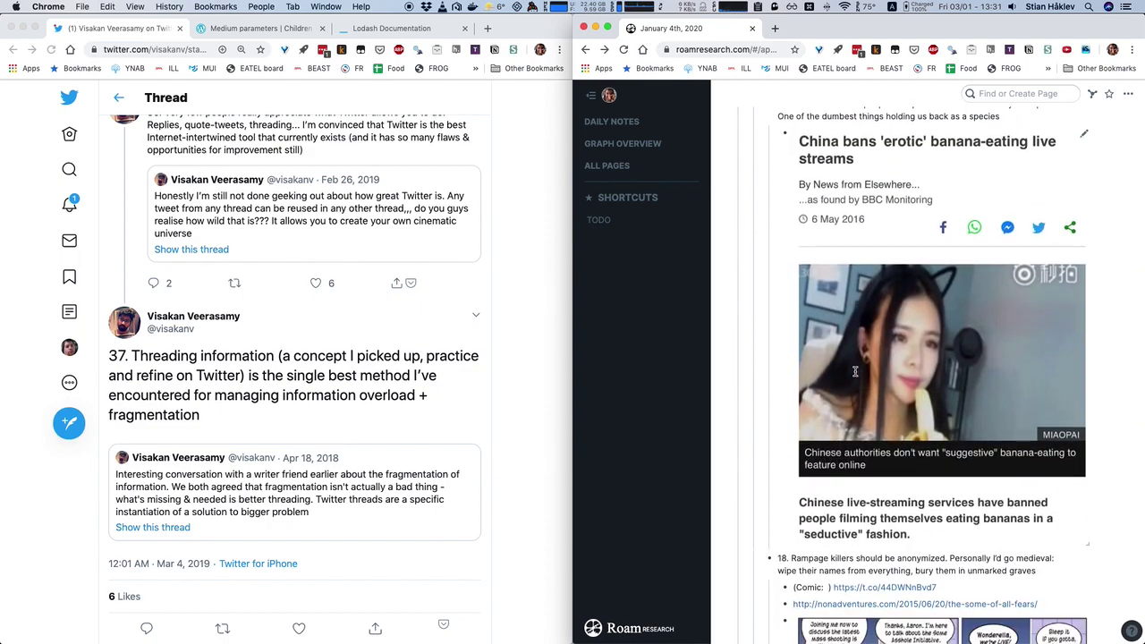
{"action": "scroll", "coordinate": [802, 401], "scroll_direction": "down", "scroll_amount": 15}
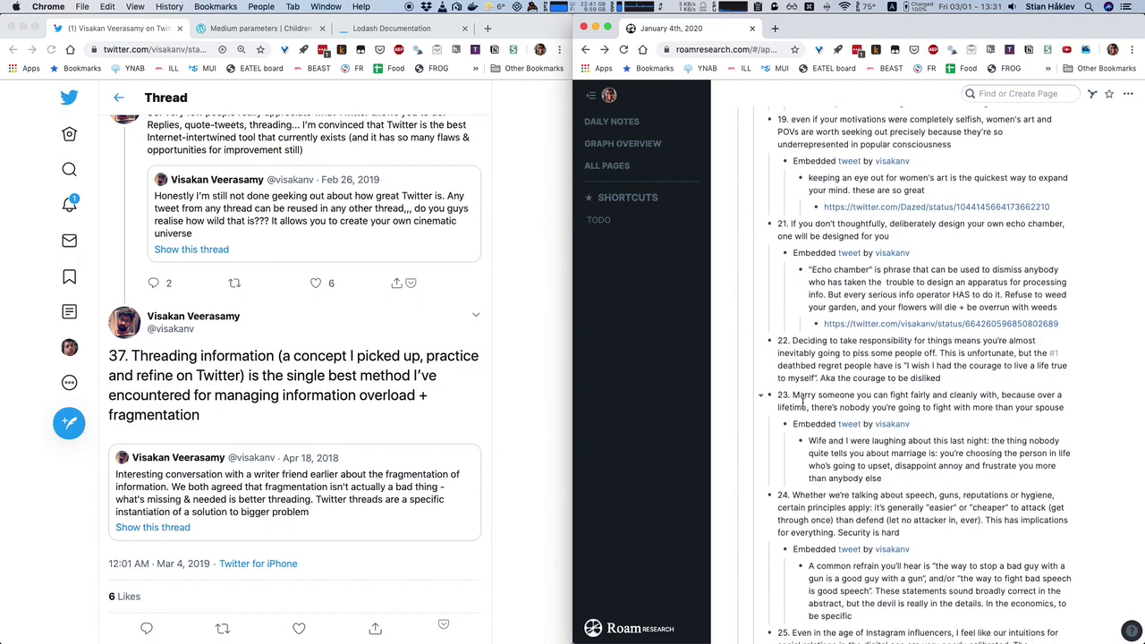
{"action": "scroll", "coordinate": [926, 347], "scroll_direction": "down", "scroll_amount": 15}
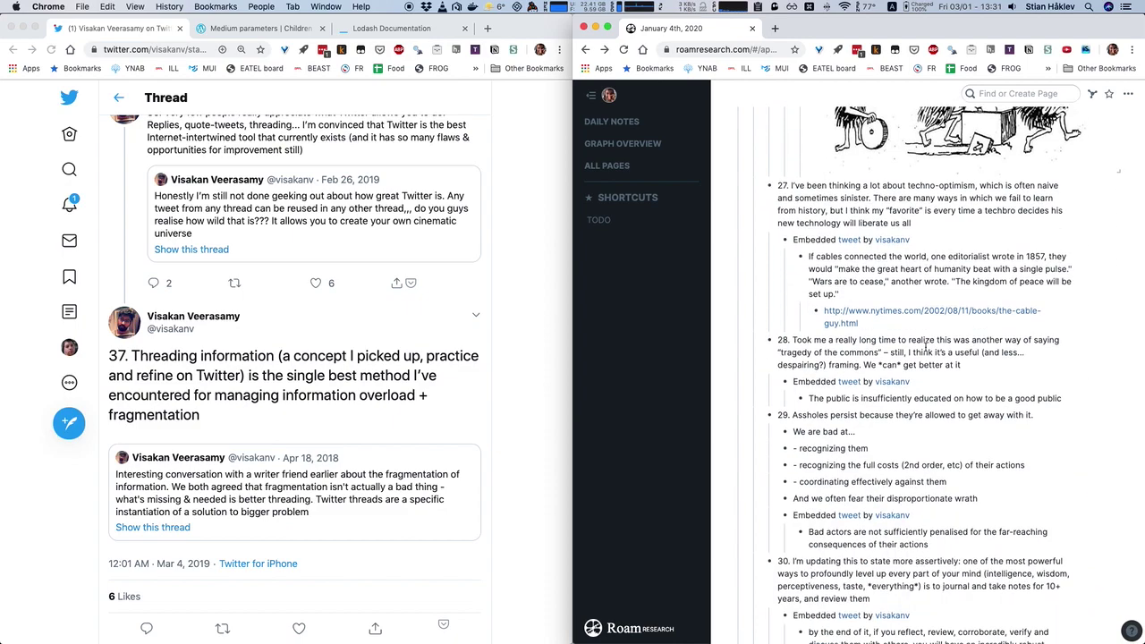
{"action": "scroll", "coordinate": [927, 348], "scroll_direction": "down", "scroll_amount": 15}
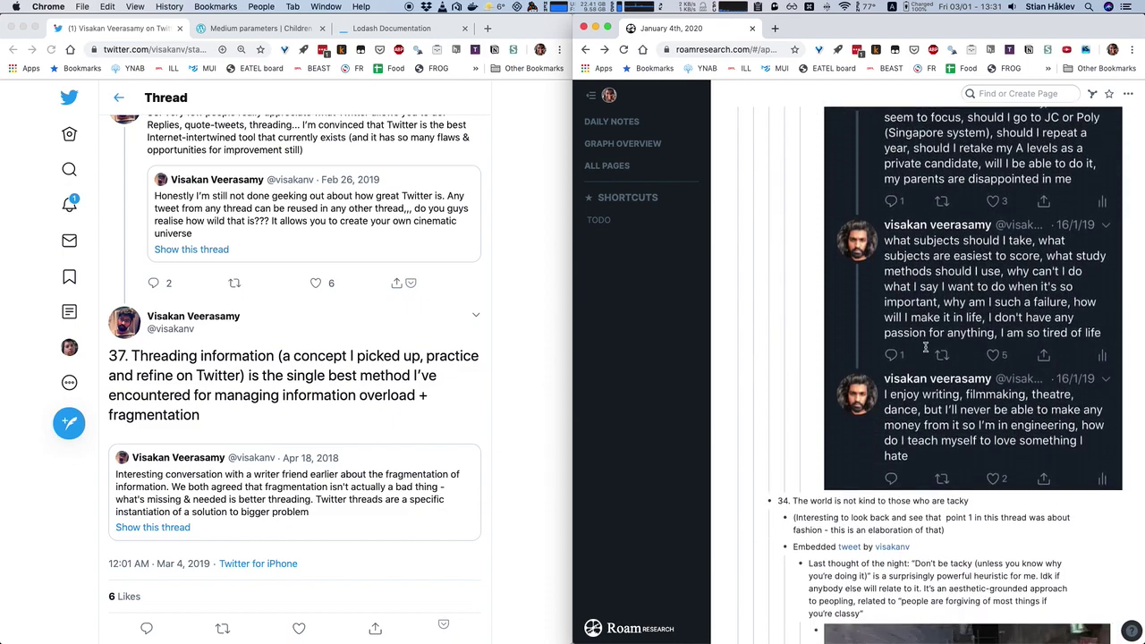
{"action": "scroll", "coordinate": [927, 347], "scroll_direction": "down", "scroll_amount": 8}
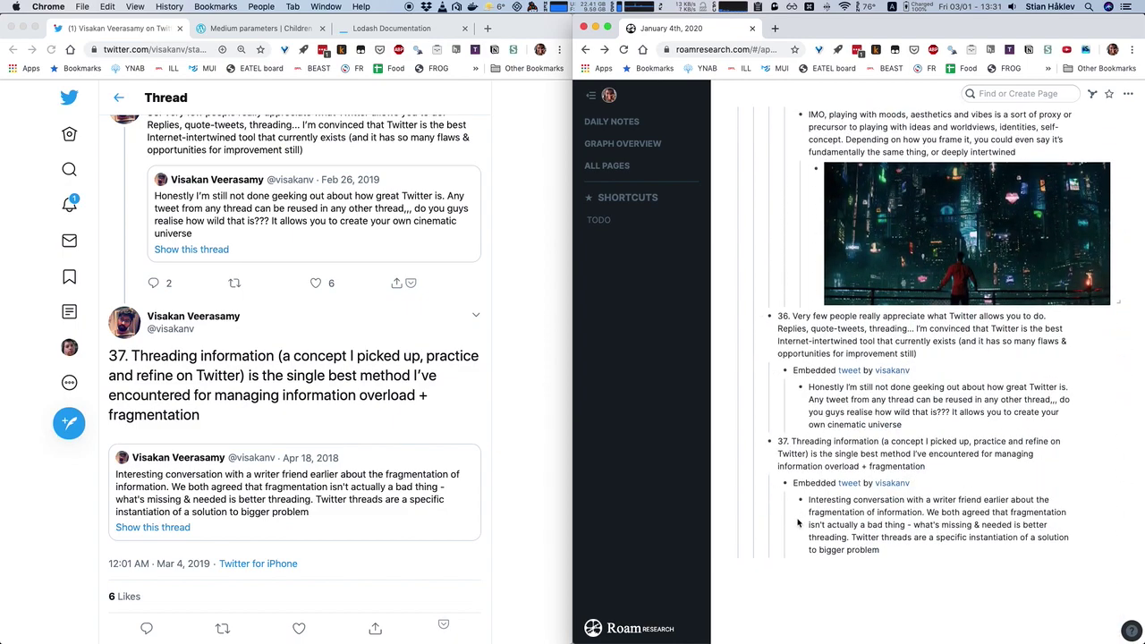